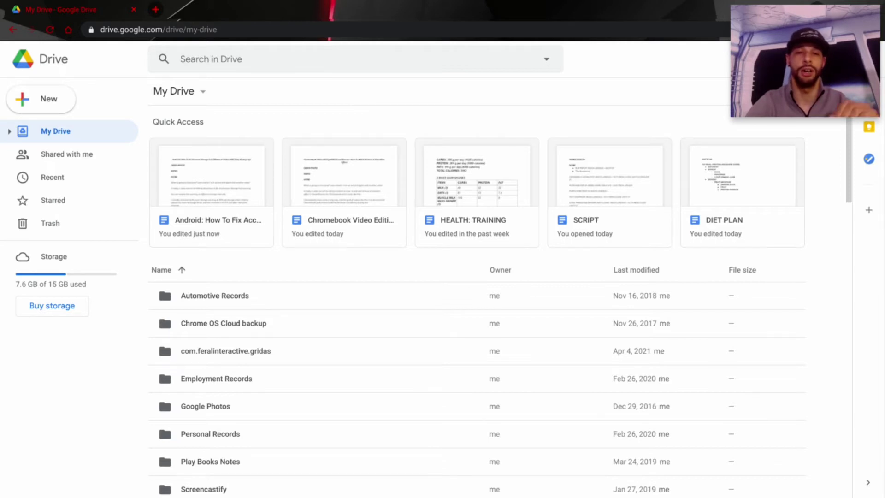
Open the Drive search box to show recent files such as DIET PLAN and SCRIPT
left_click(324, 56)
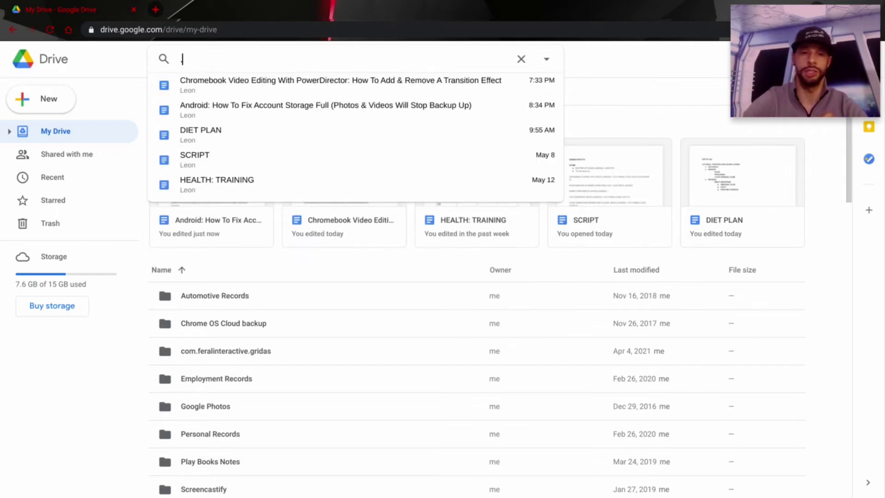
Search Drive for .mp3 files, find none, and clear the query
type("m")
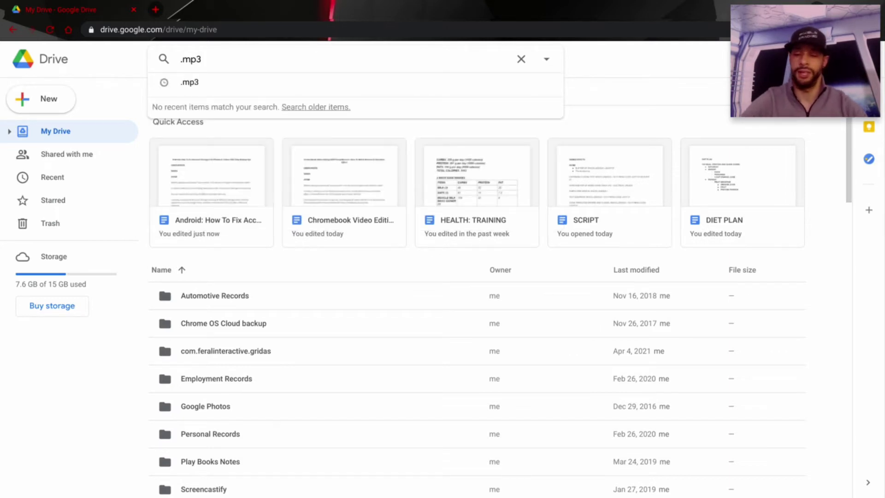
type("p3")
key("Return")
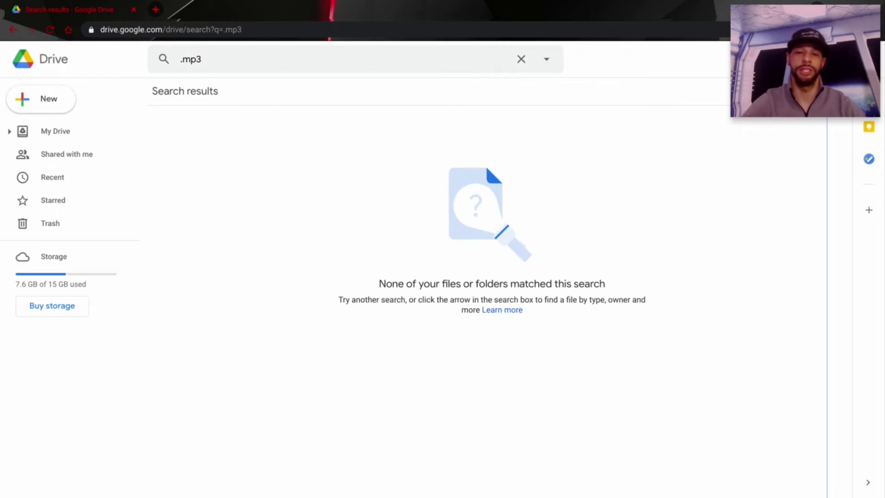
key("ctrl+a")
key("BackSpace")
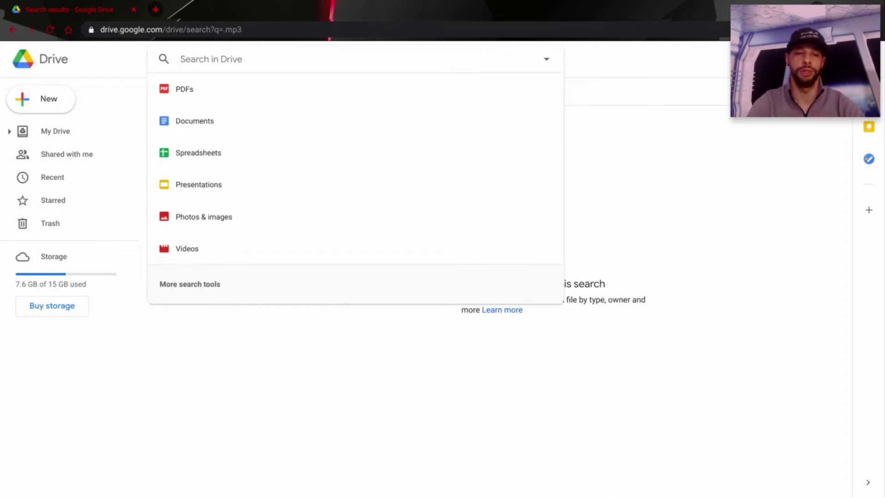
Filter the search to Videos and select the Untitled: May 16, 2021 3:51 PM.webm recording
left_click(228, 257)
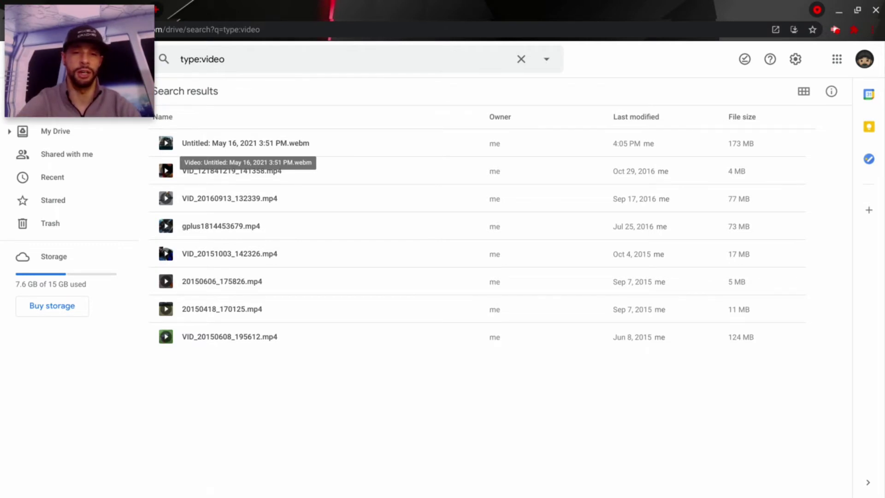
left_click(227, 143)
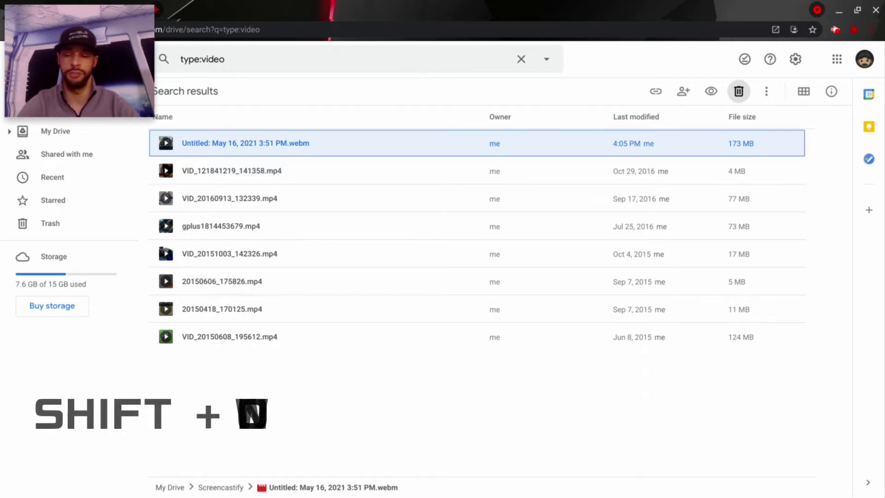
key("shift+Down")
key("shift+Down")
key("shift+Down")
key("shift+Down")
key("shift+Down")
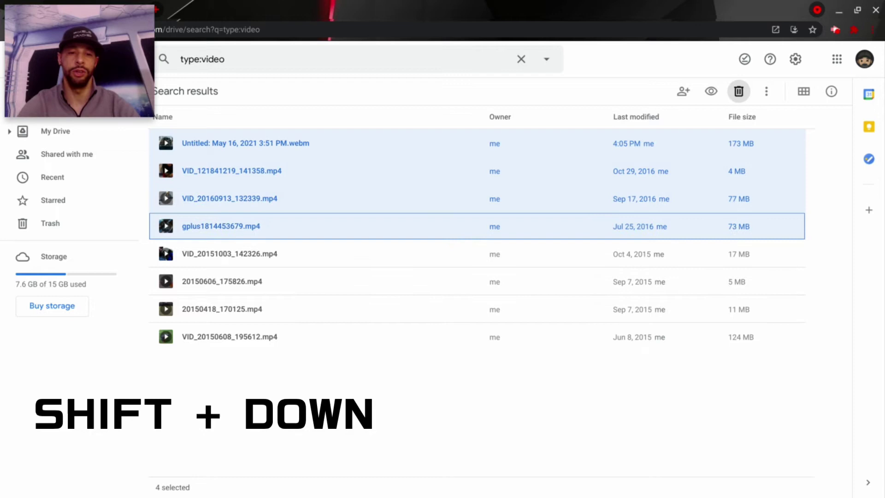
key("shift+Down")
key("shift+Down")
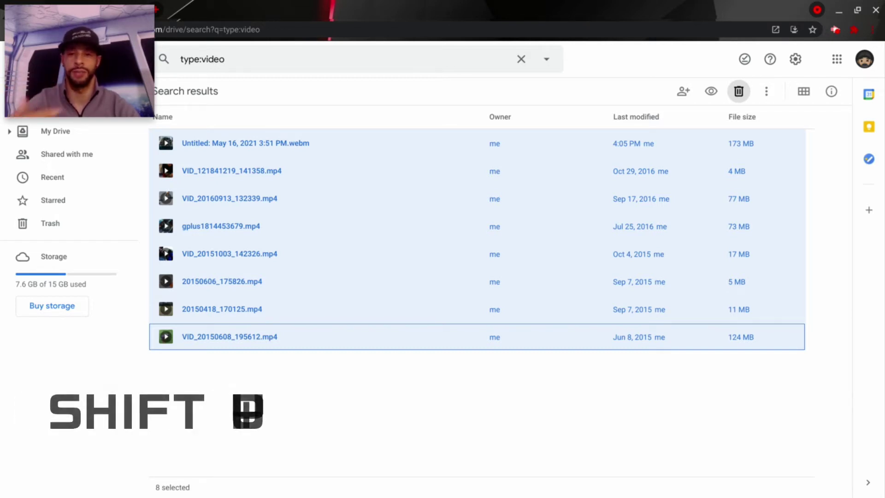
key("shift+Up")
key("shift+Up")
key("shift+Up")
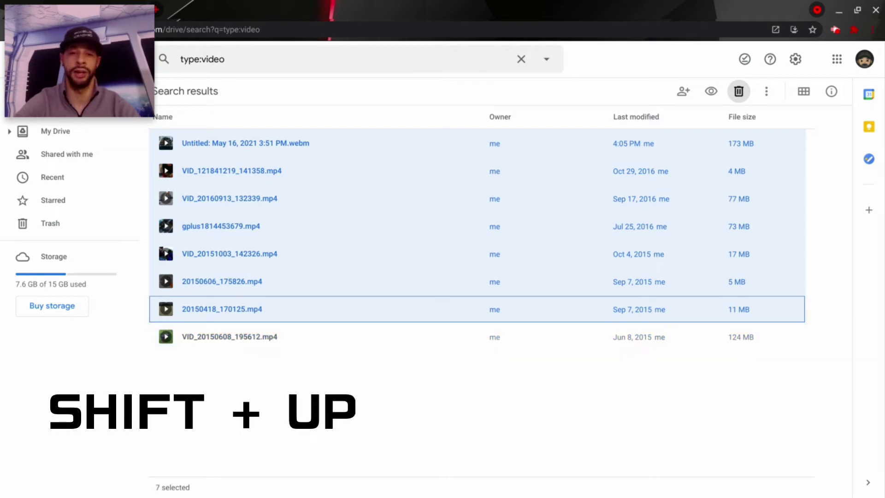
key("shift+Up")
key("shift+Up")
key("shift+Up")
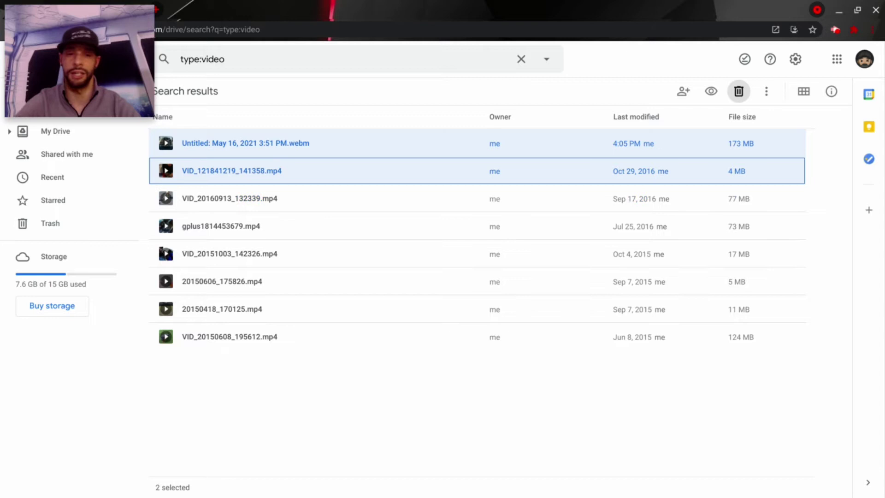
key("shift+Up")
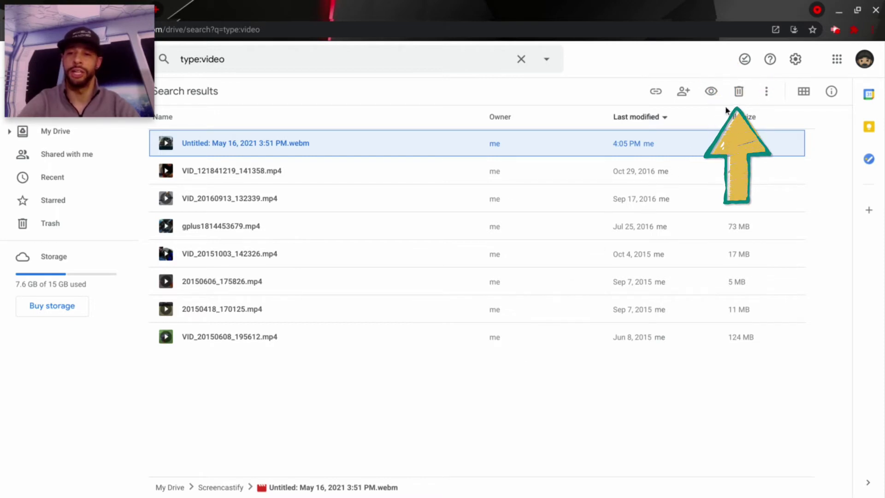
Move the selected 173 MB .webm recording to the trash
left_click(739, 92)
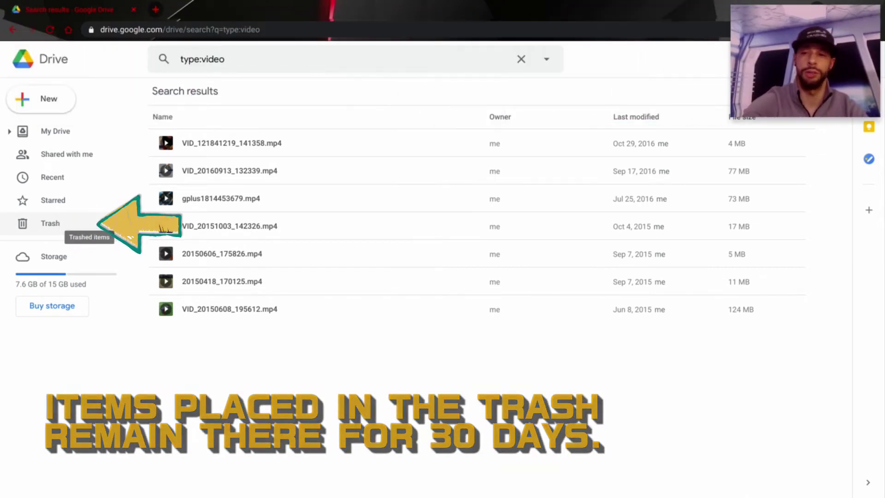
Go to Trash and select the trashed Untitled: May 16, 2021 3:51 PM.webm video
left_click(50, 226)
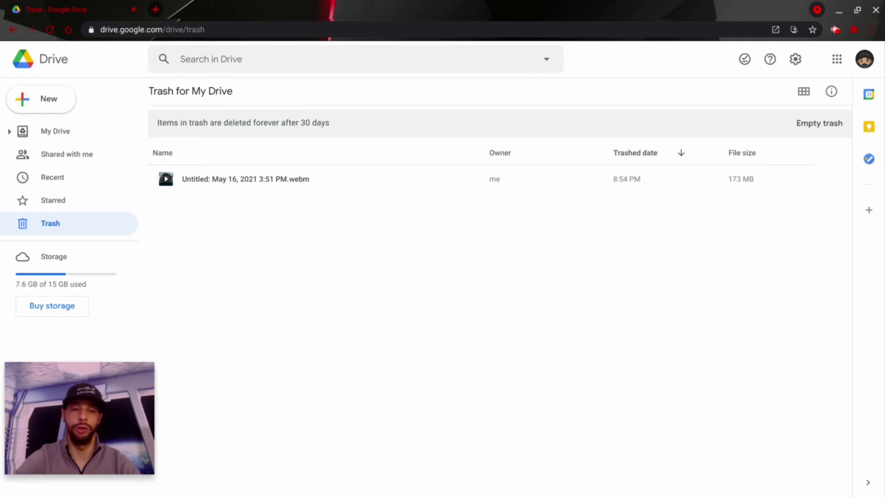
left_click(194, 181)
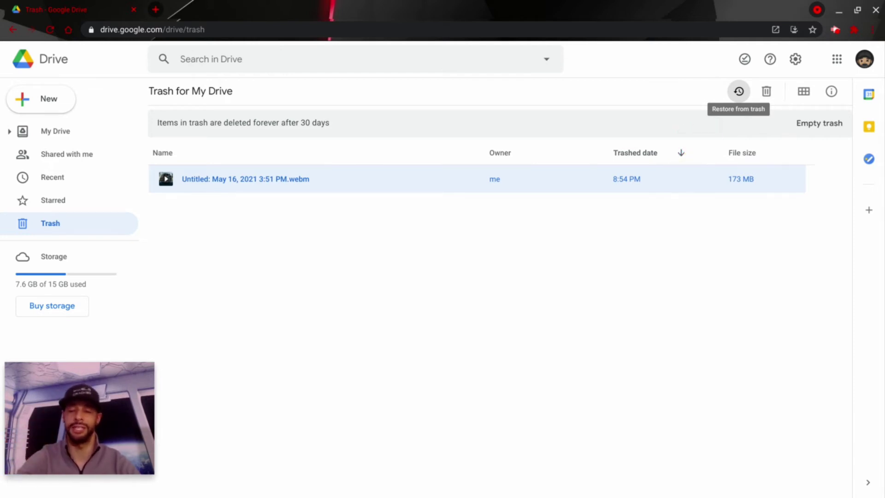
Restore the webm video and jump to its Screencastify folder location
left_click(739, 92)
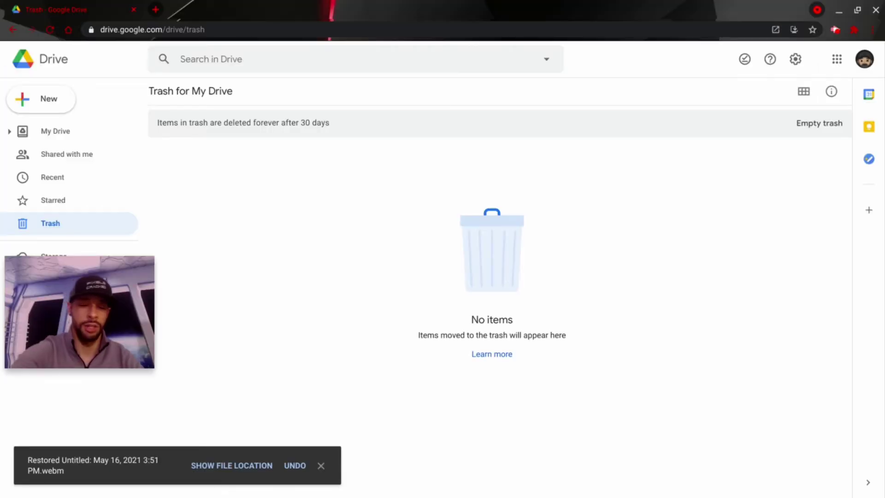
left_click(231, 465)
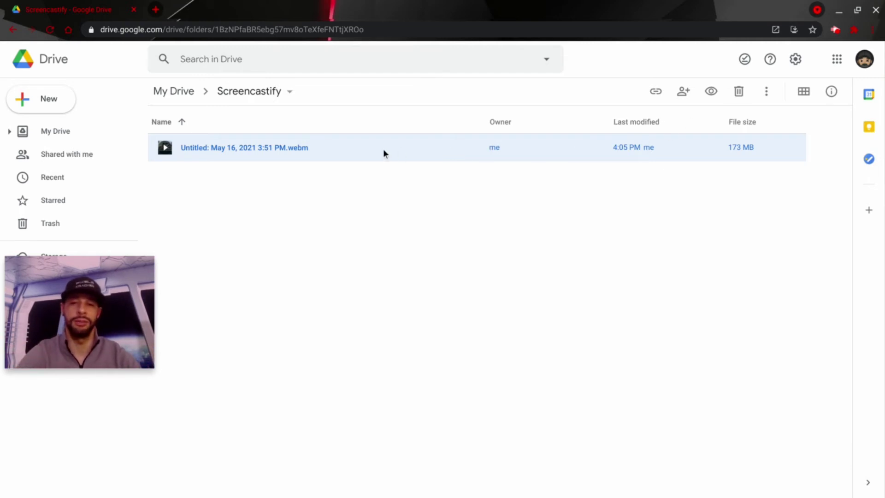
Trash the webm video again from Screencastify and view it in Trash
left_click(739, 92)
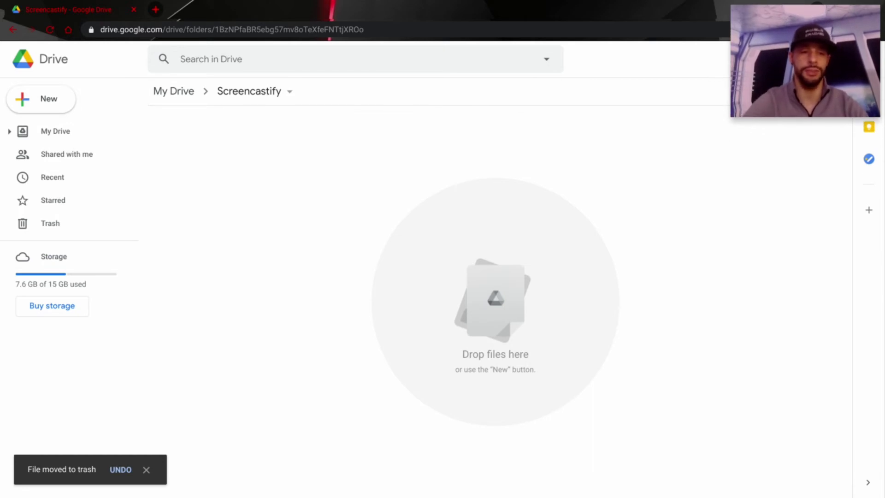
left_click(73, 228)
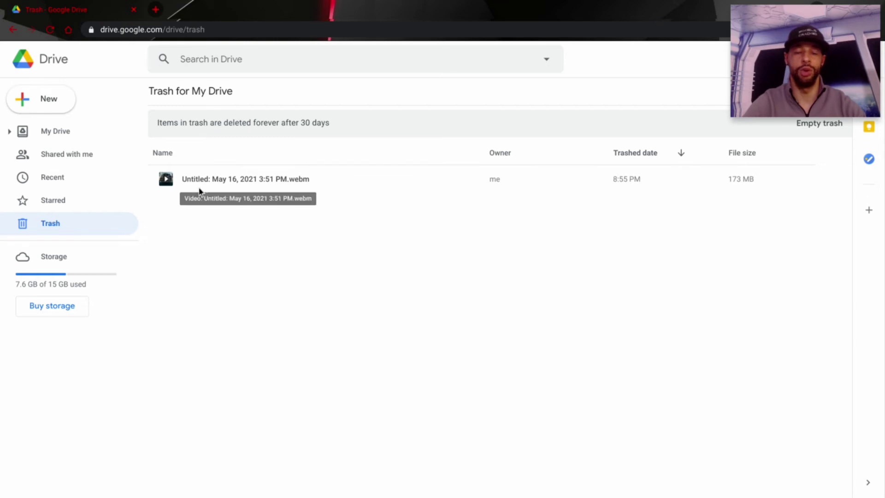
Empty the Trash, confirming Delete forever, so the webm recording is gone permanently
left_click(215, 183)
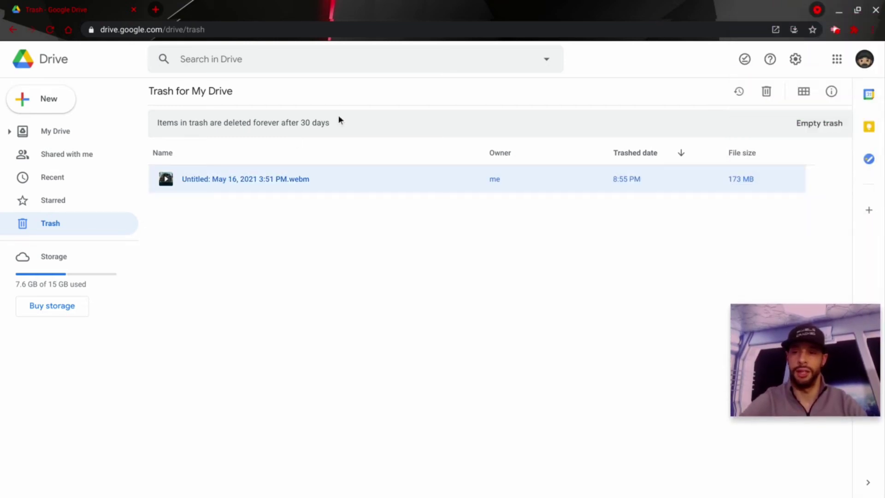
left_click(803, 123)
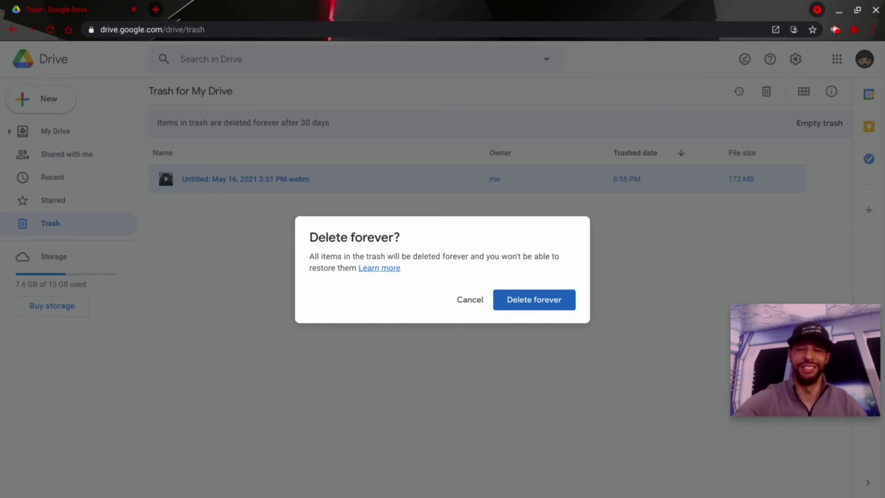
key("Return")
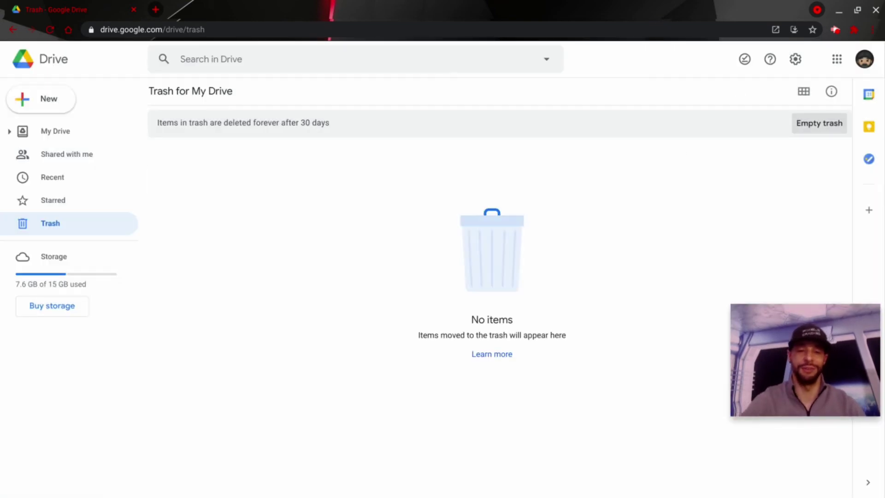